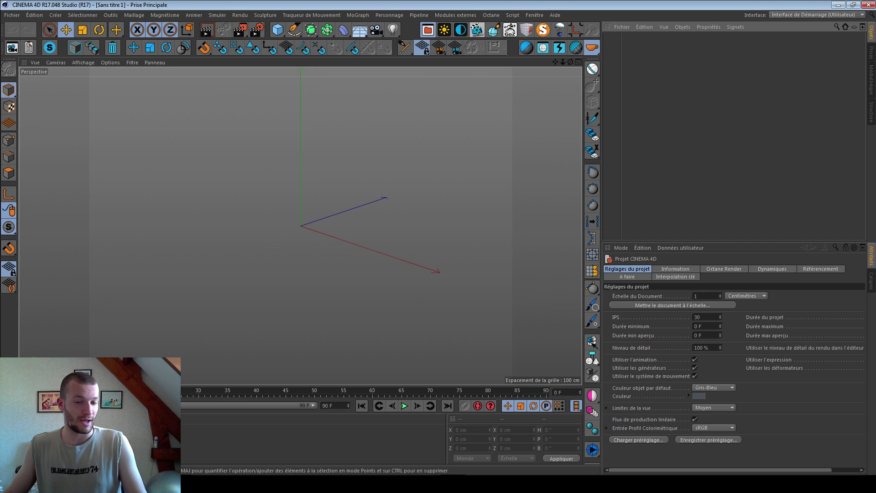
- Switch from the empty Cinema 4D scene to the Mixamo homepage in Chrome
key("alt+Tab")
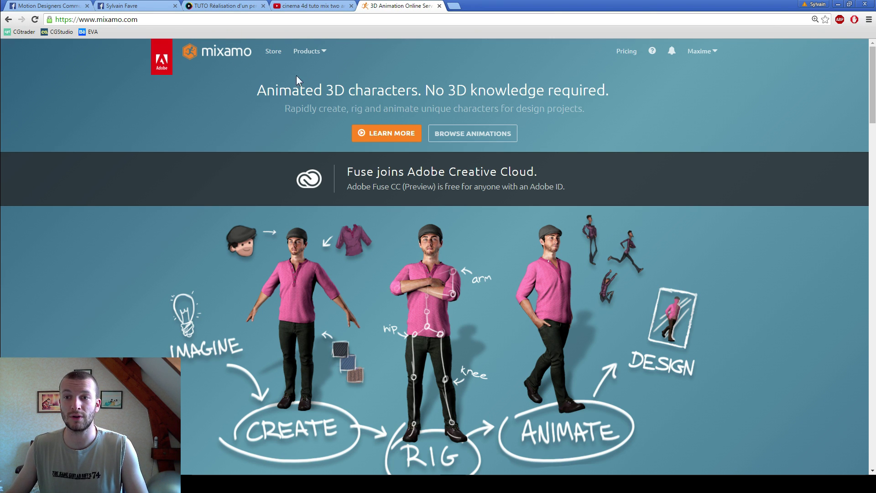
- Open Mixamo's animation store, then open and close the character upload window
left_click(488, 131)
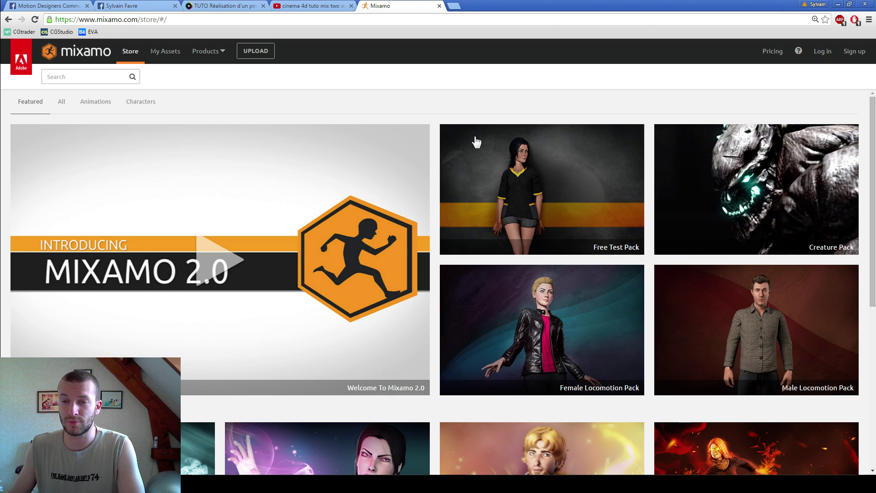
left_click(254, 54)
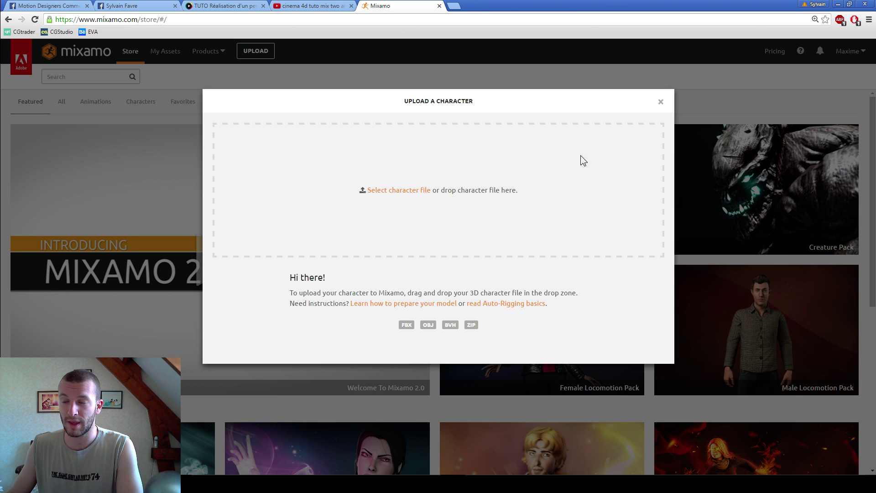
left_click(660, 103)
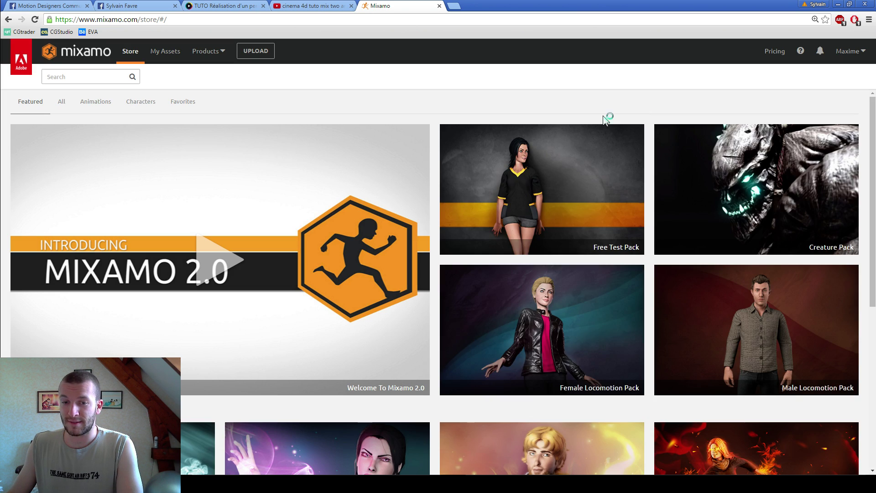
- Preview the Free Test Pack and Magic Locomotion Pack animations, then return to Cinema 4D
left_click(554, 165)
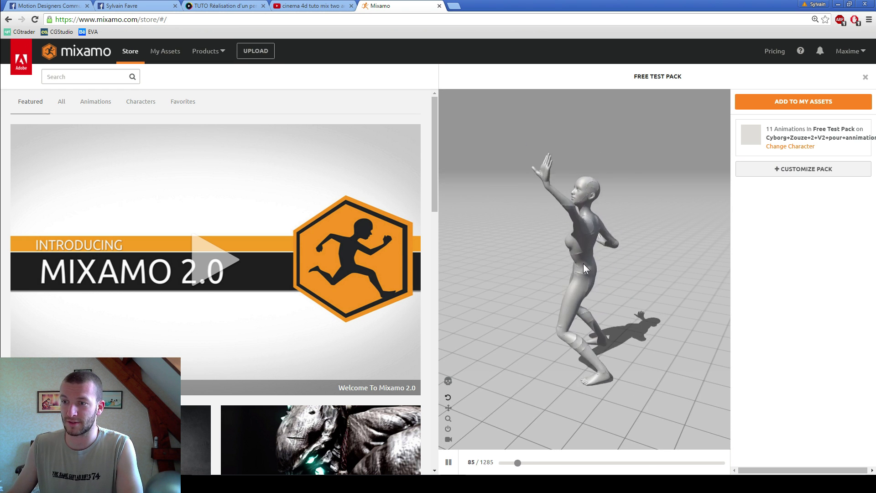
scroll(274, 309, "down", 13)
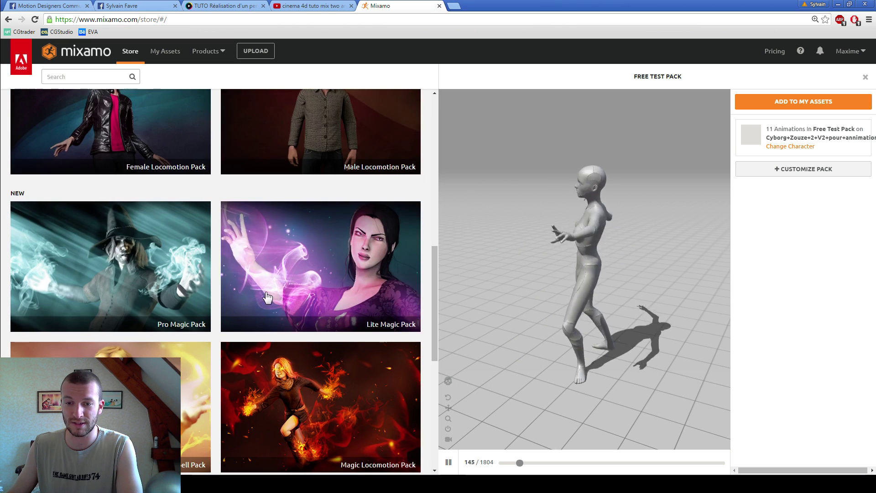
scroll(276, 311, "down", 4)
left_click(306, 215)
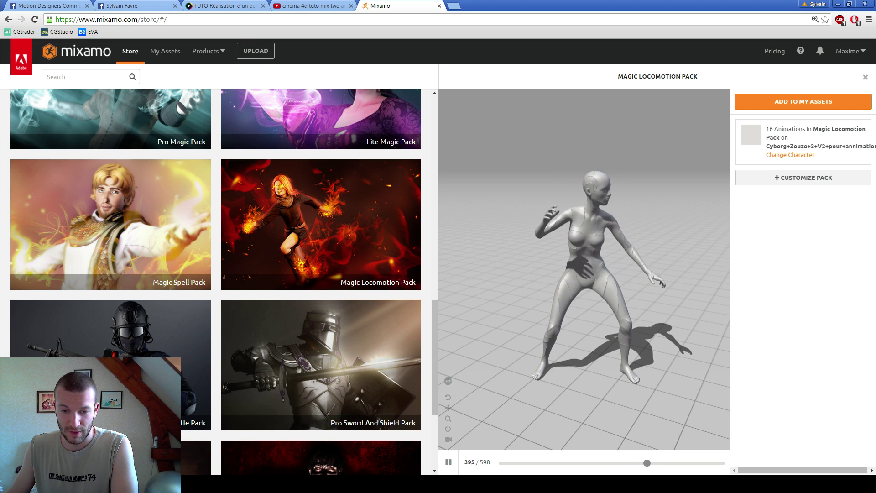
key("alt+Tab")
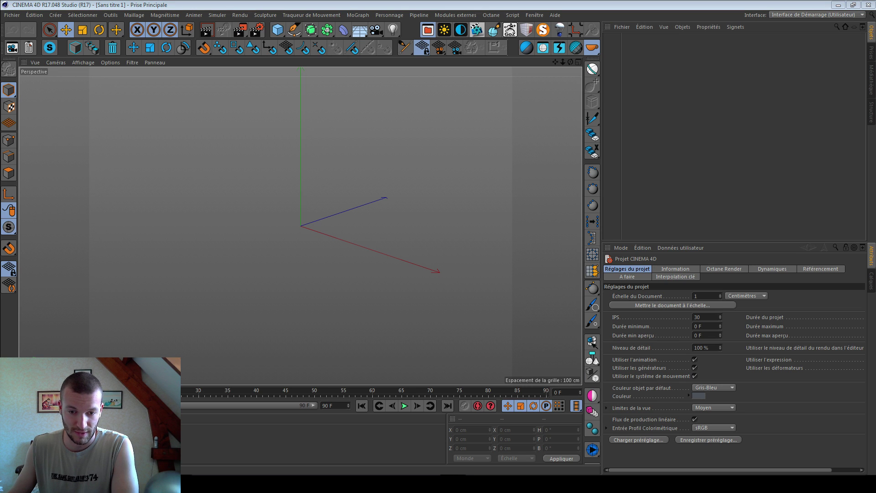
- Import Cyborg_Zouze_2_V2_pour_animation.fbx into the viewport, accepting both FBX import dialogs
left_click_drag(360, 237, 359, 238)
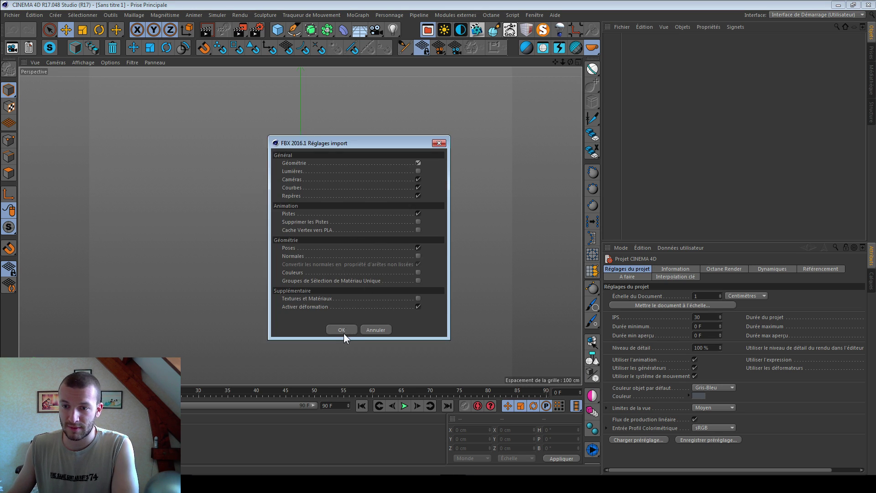
left_click(344, 333)
left_click(372, 269)
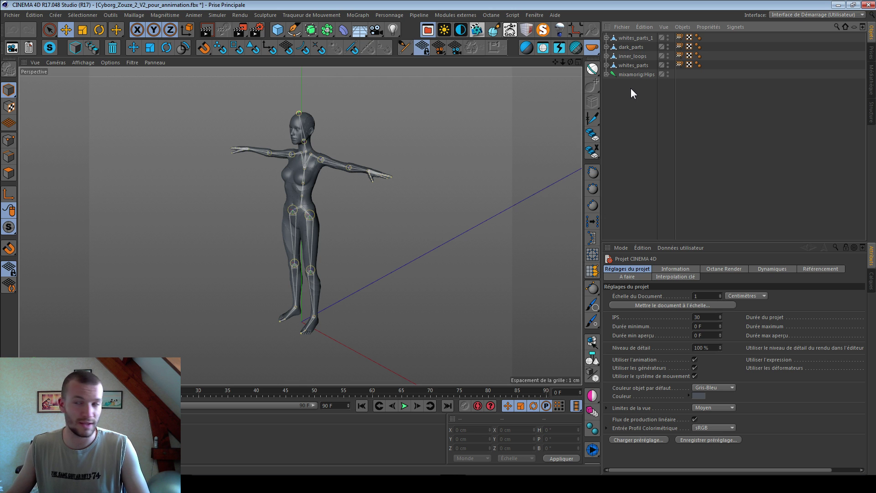
- Inspect the imported character and select its mixamorig:Hips joint
left_click_drag(290, 167, 281, 194, "alt")
scroll(339, 178, "up", 5)
scroll(281, 193, "down", 2)
scroll(287, 183, "up", 2)
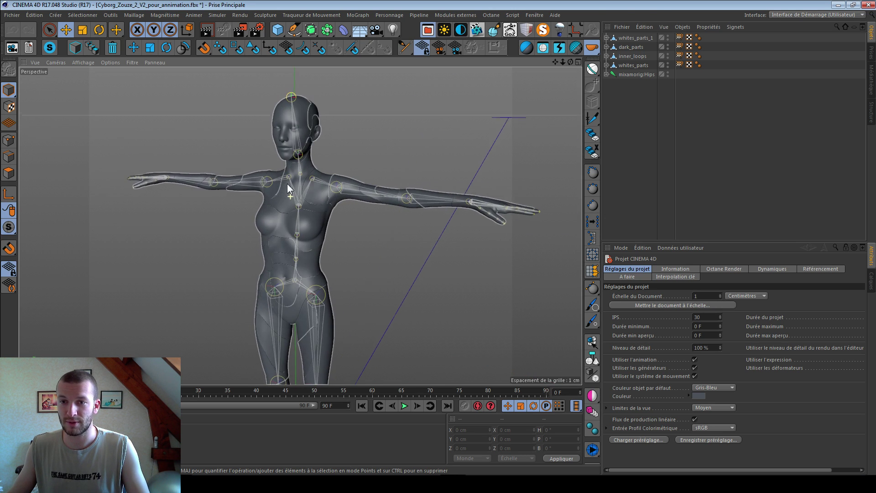
left_click(632, 75)
scroll(283, 225, "down", 3)
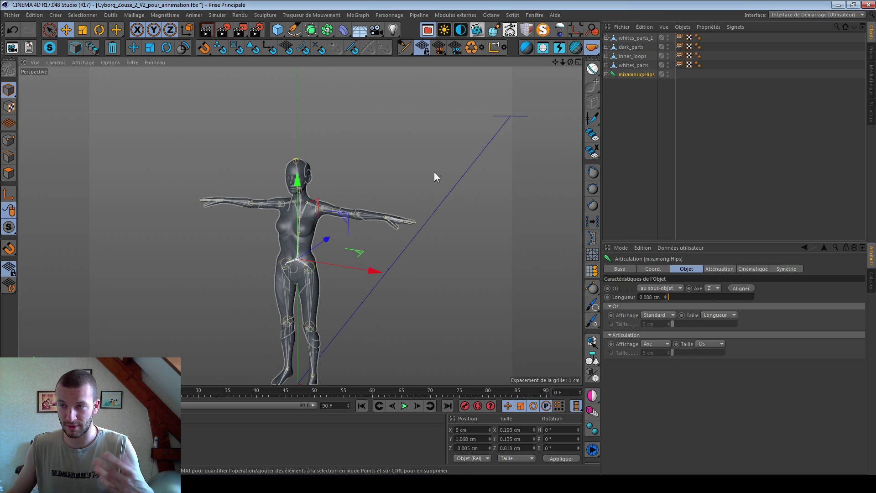
left_click_drag(308, 223, 308, 216, "alt")
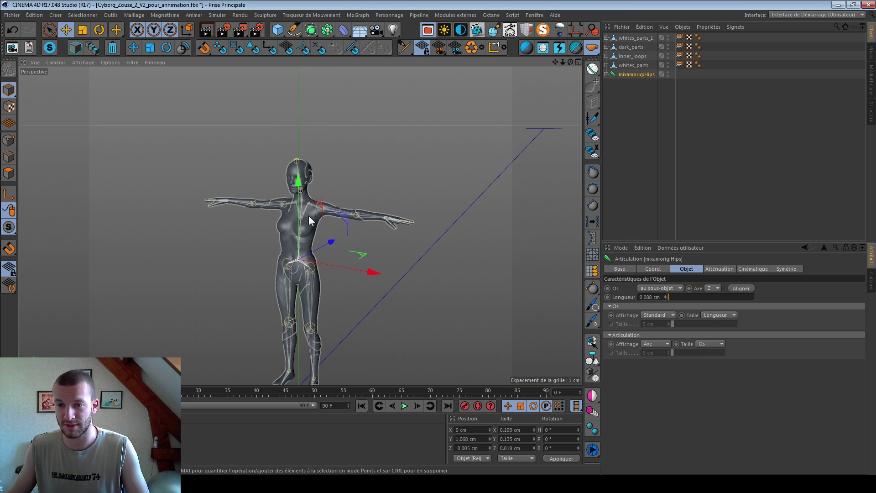
- In the nervously_look_around.fbx document, play the animation to frame 99 and select mixamorig:Hips
left_click(535, 15)
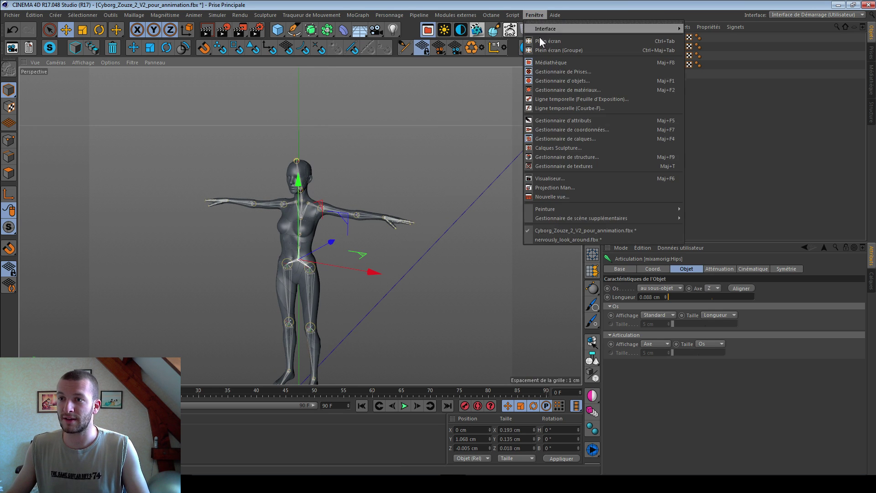
left_click(565, 239)
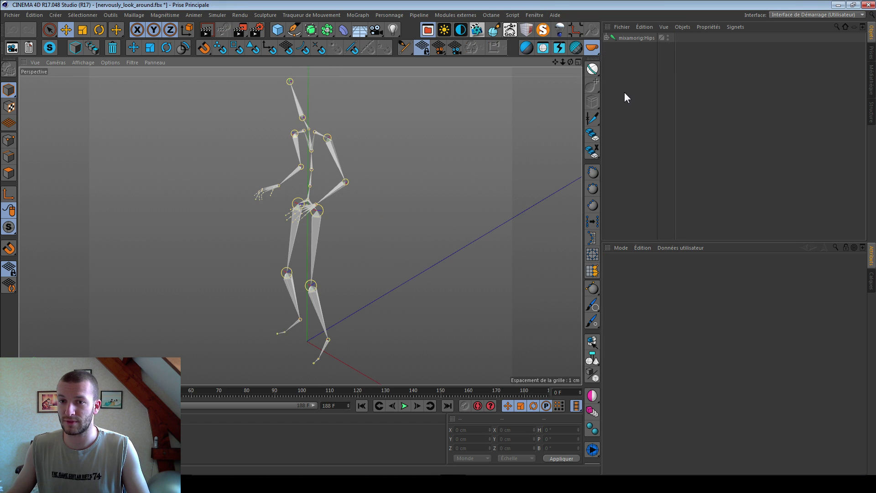
left_click(404, 406)
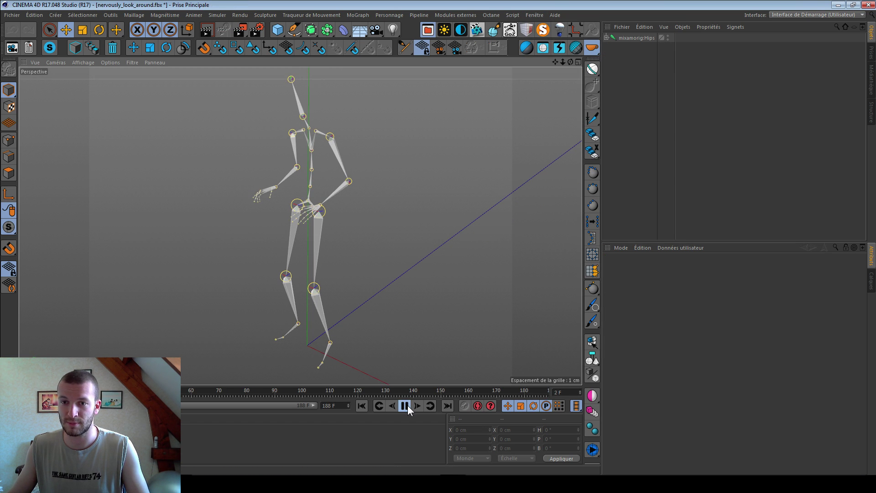
scroll(302, 201, "down", 3)
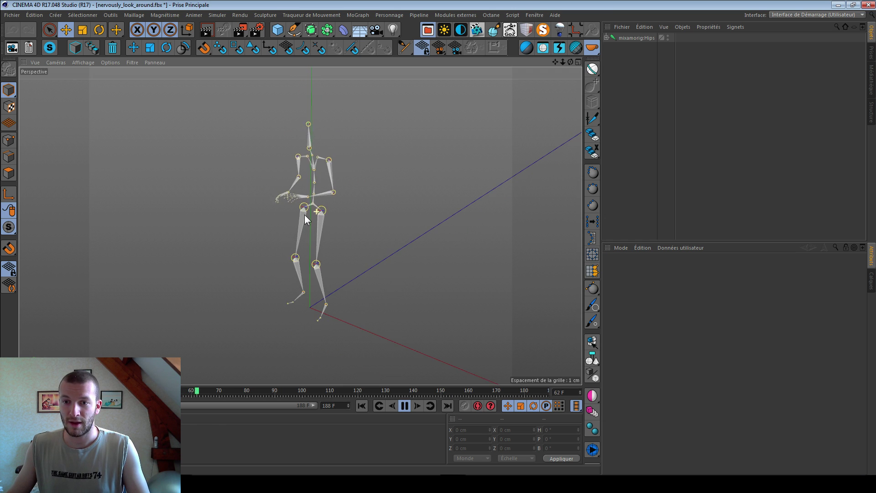
left_click(404, 405)
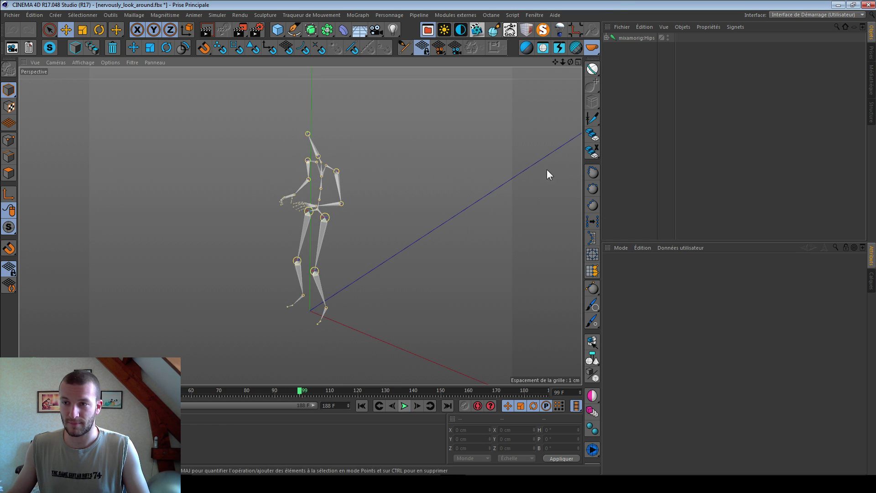
left_click(642, 36)
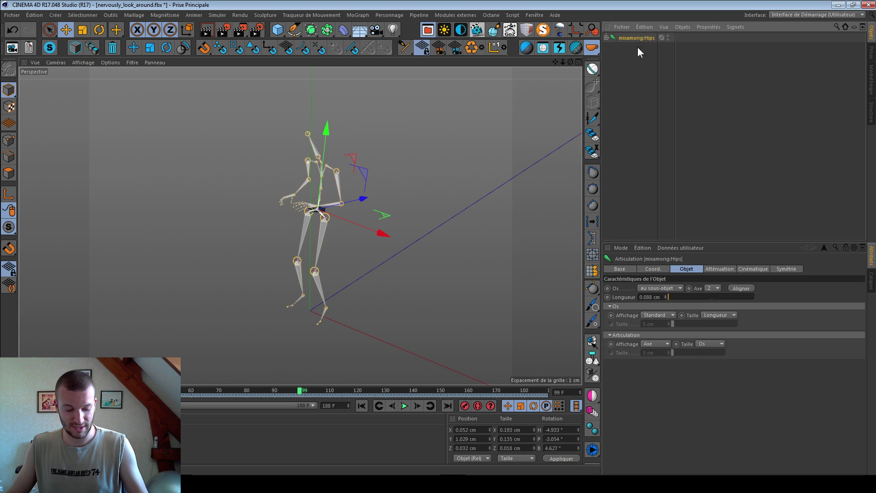
left_click(534, 15)
- Paste the animated skeleton into the Cyborg_Zouze_2_V2_pour_animation.fbx document
left_click(572, 229)
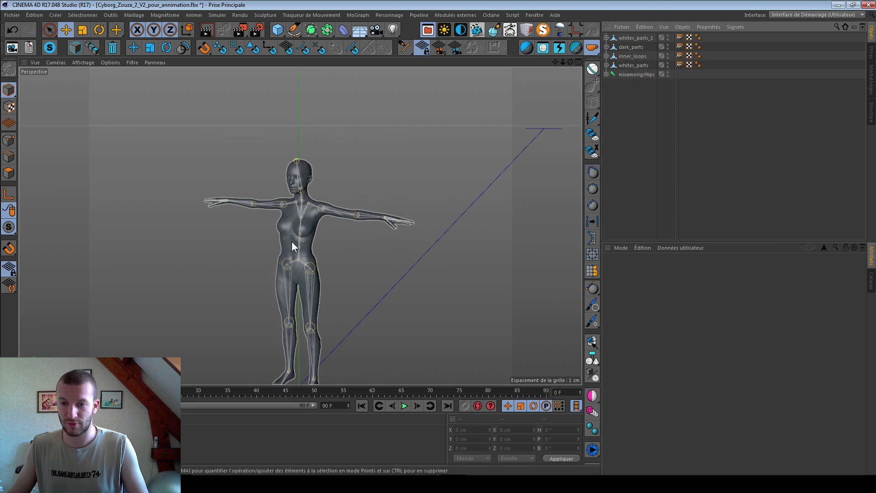
key("ctrl+v")
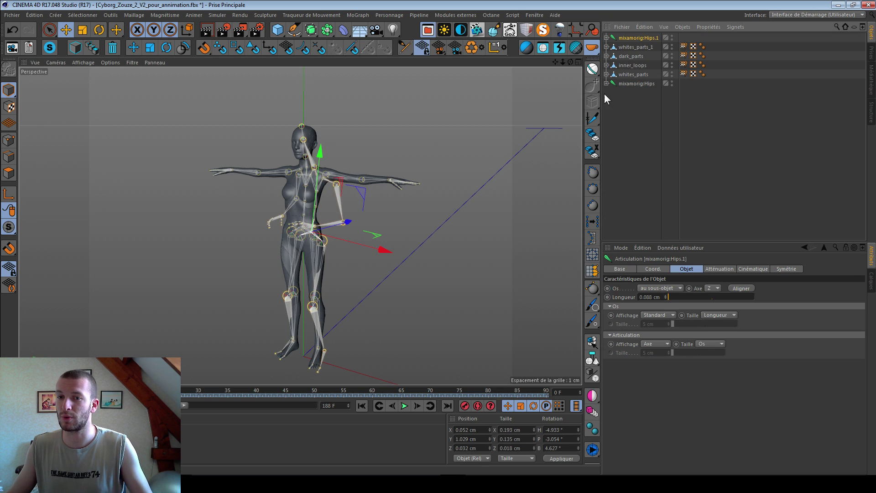
left_click_drag(411, 196, 381, 195, "alt")
- Rename the character's hips joint to 'Rig' and the pasted skeleton to 'Nervous annimation'
left_click(630, 83)
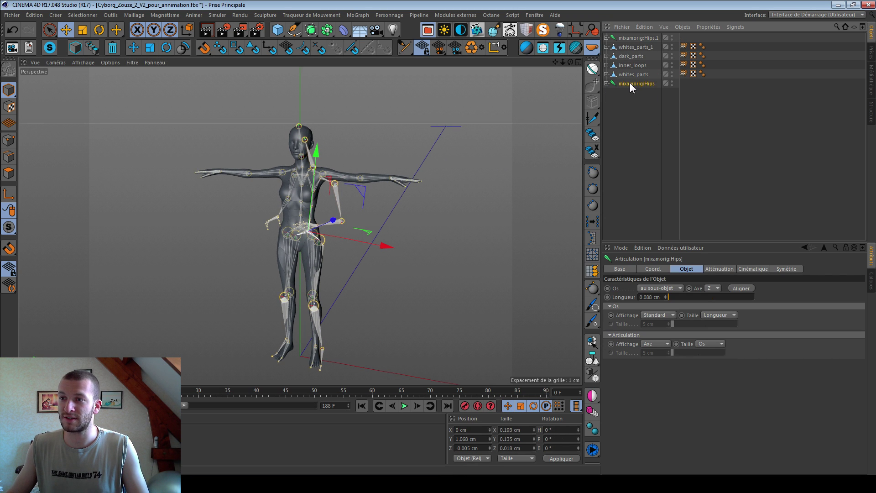
double_click(627, 84)
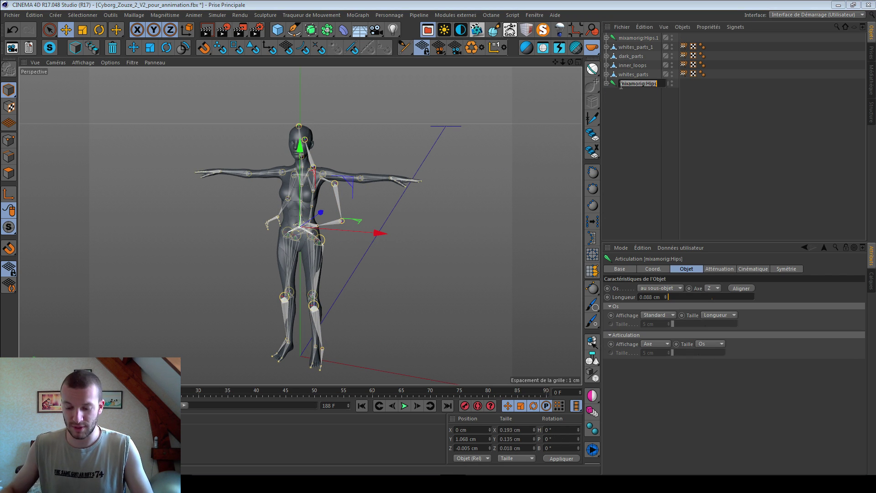
type("Rig")
key("Return")
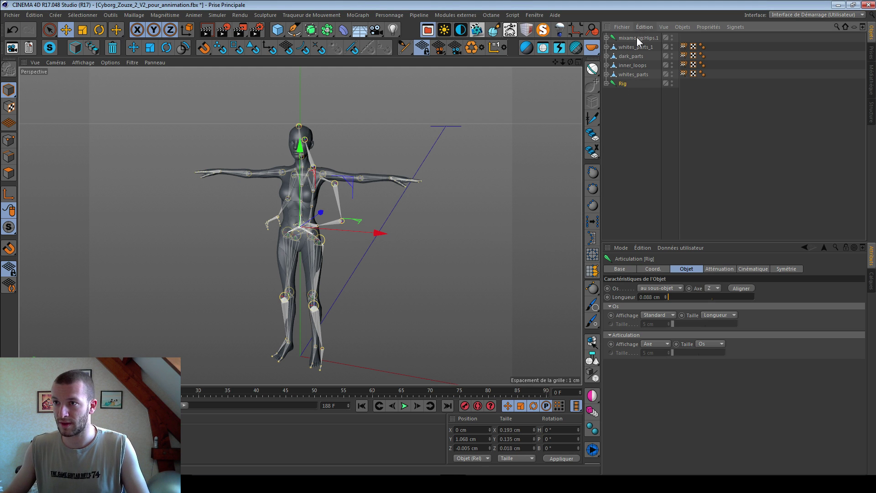
double_click(625, 38)
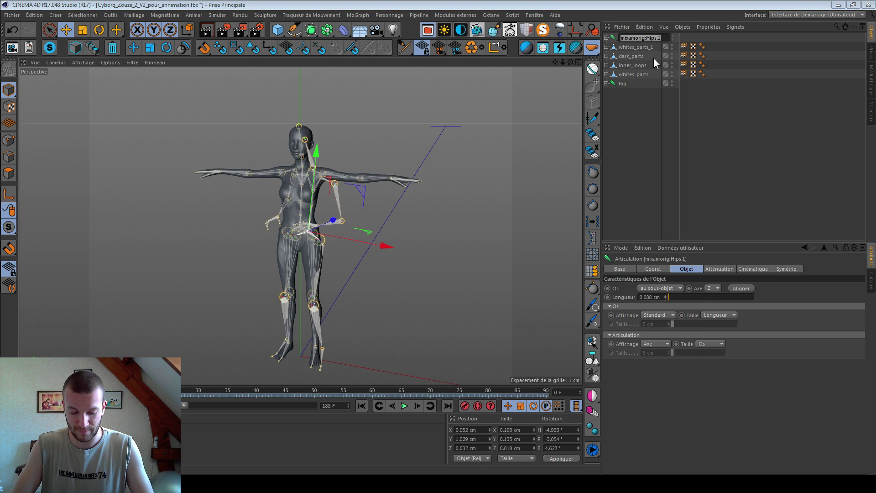
type("Ne")
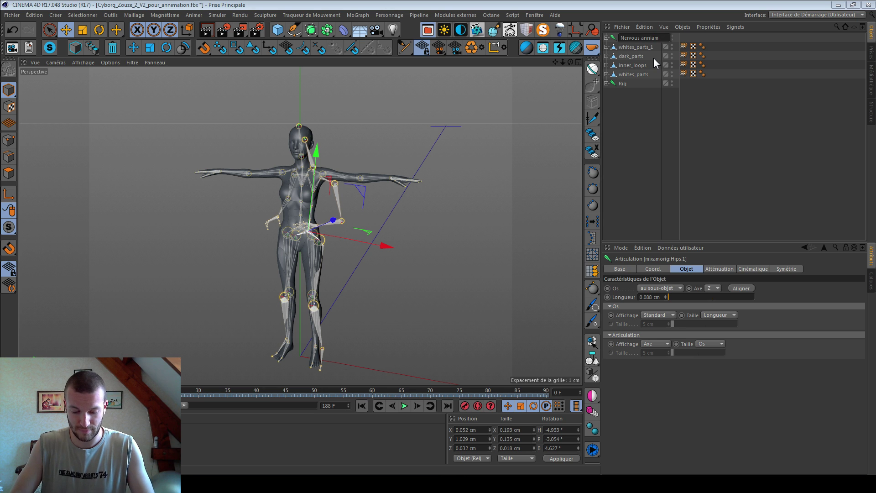
type("rvous annimation")
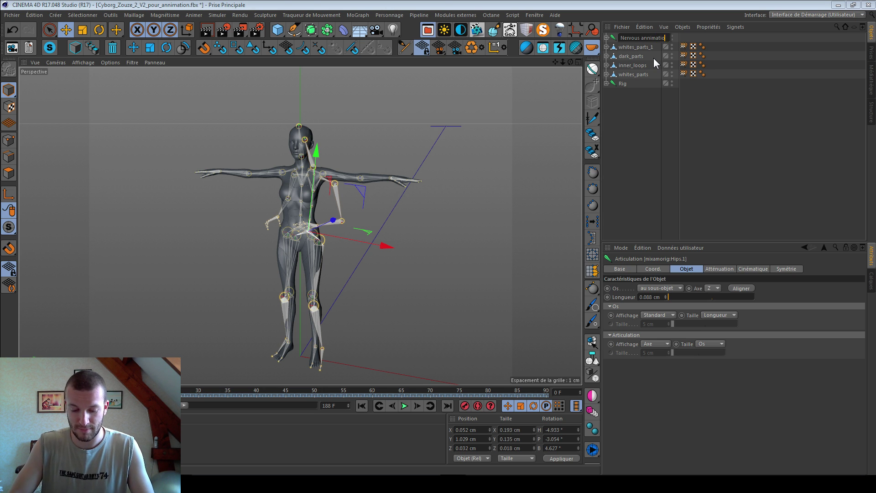
key("Return")
- Add a Propriétés Personnage > Changer la cible tag to Rig
left_click(622, 84)
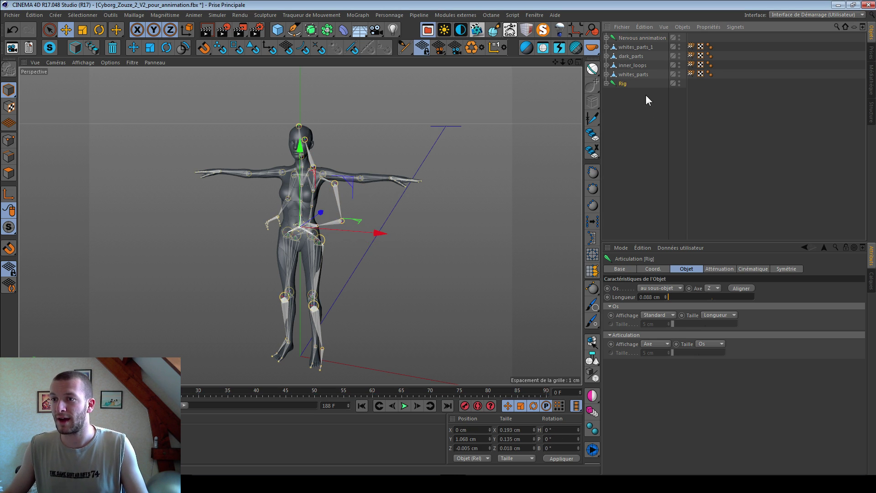
right_click(624, 86)
mouse_move(630, 88)
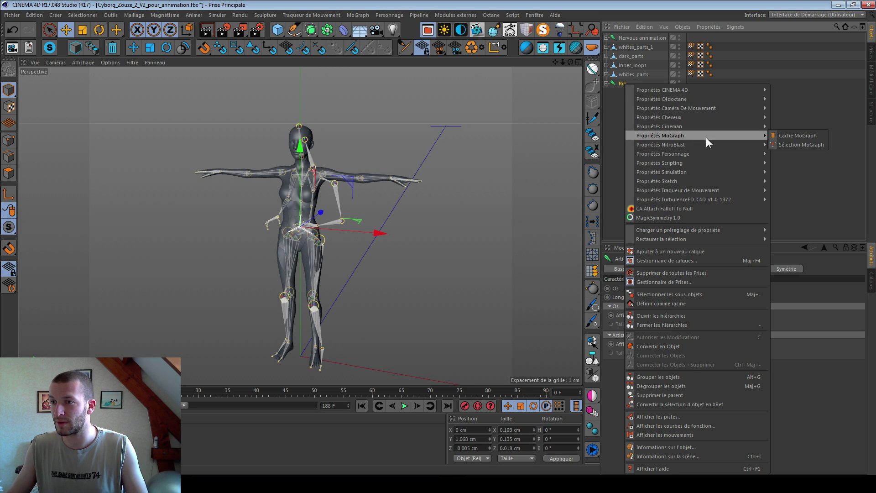
mouse_move(704, 138)
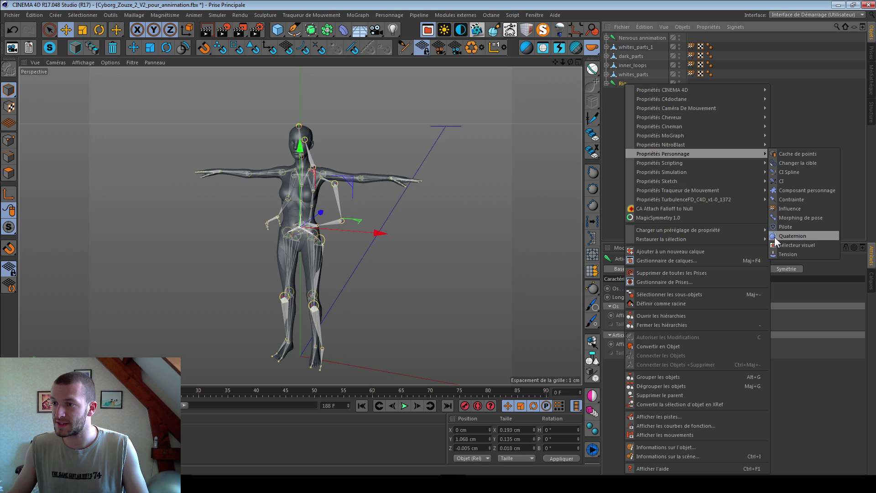
left_click(805, 163)
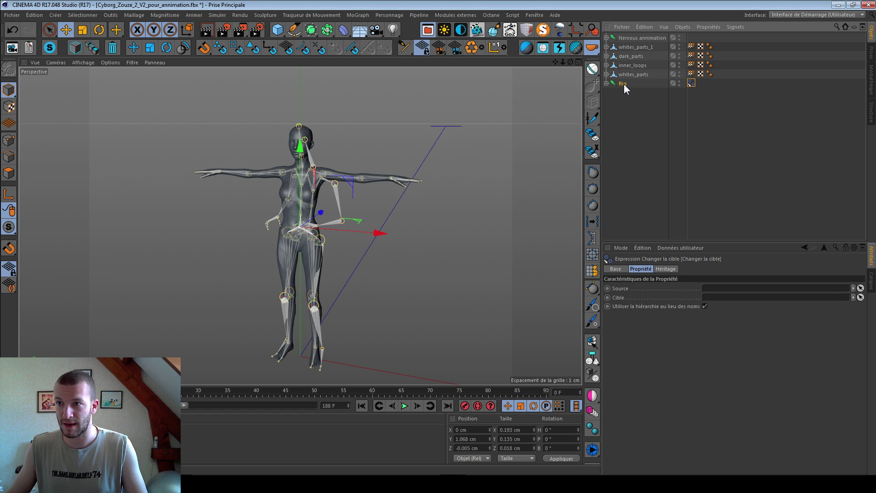
- Set the retarget tag's Cible to Rig and its Source to Nervous animation
left_click_drag(623, 84, 728, 300)
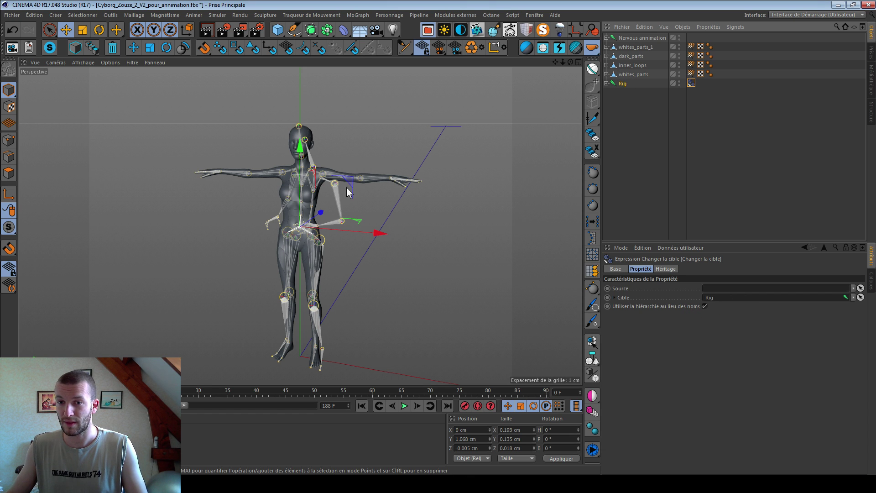
left_click_drag(347, 191, 324, 194, "alt")
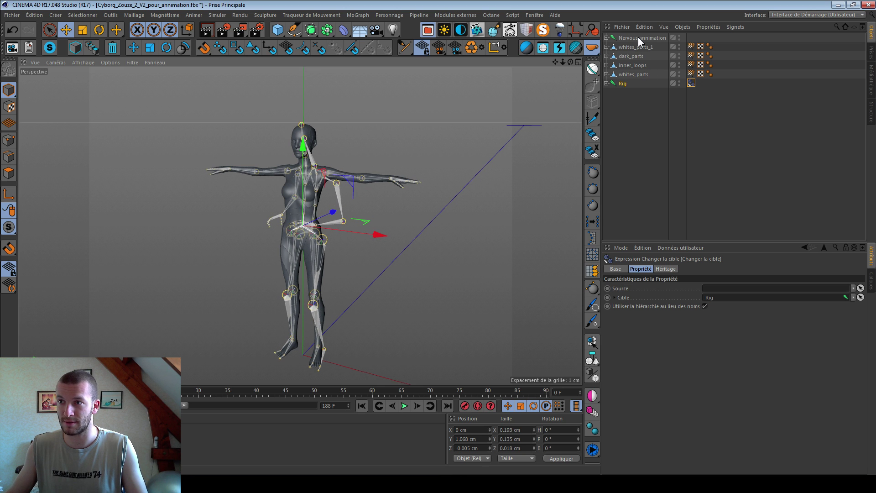
left_click_drag(637, 37, 733, 290)
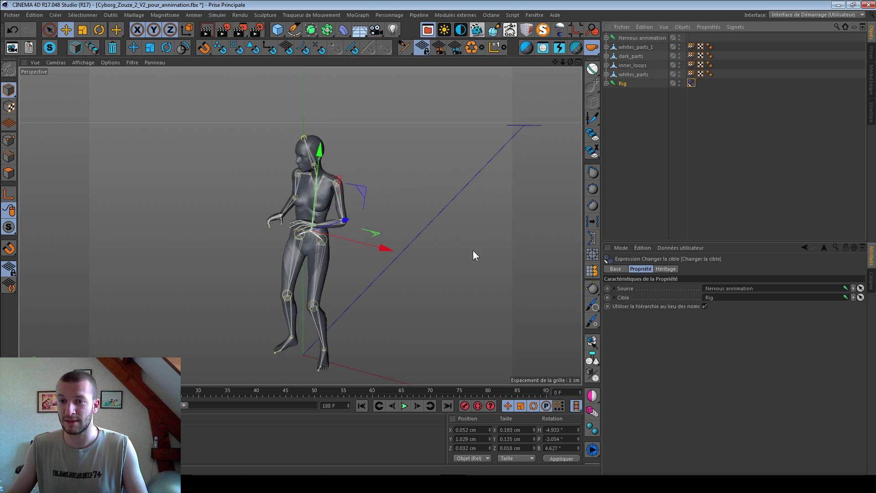
mouse_move(322, 188)
left_mouse_down("alt")
mouse_move(410, 174)
mouse_move(311, 190)
left_mouse_up("alt")
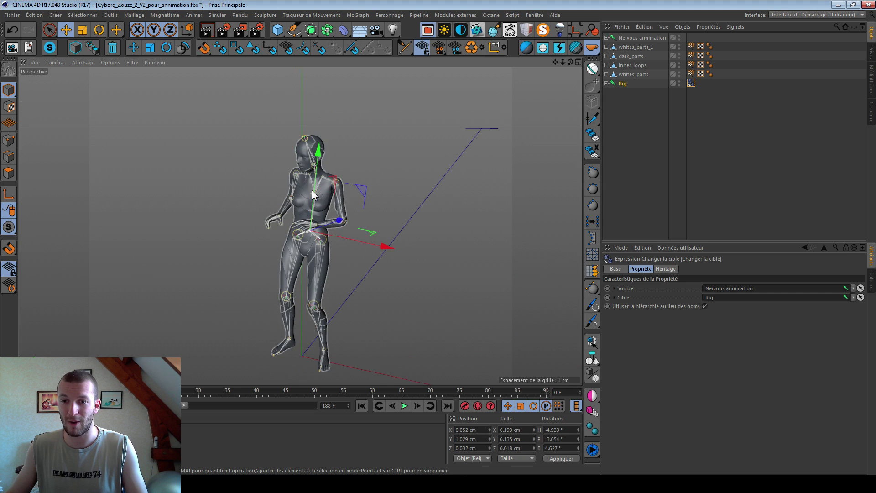
- Play the timeline to watch the cyborg follow the retargeted nervous motion
left_click(405, 405)
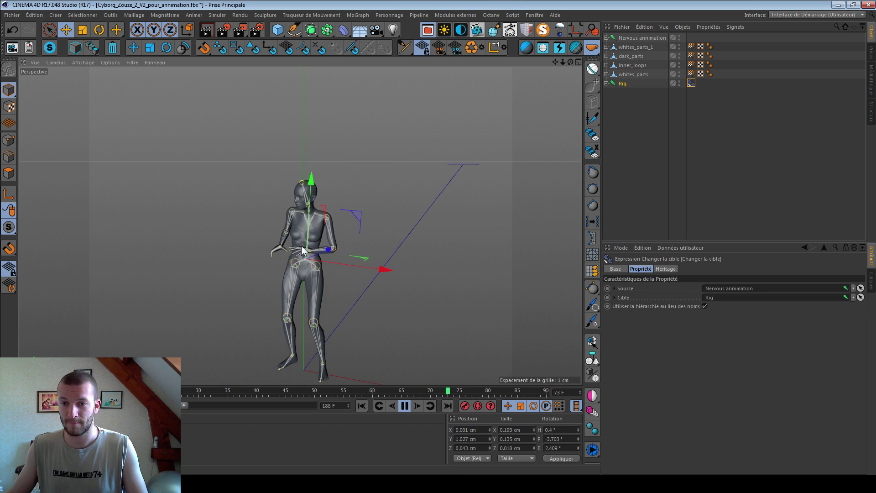
- Keyframe the Source as Nervous animation at frame 45 and as Rig at frame 46
left_click(405, 406)
left_click(286, 391)
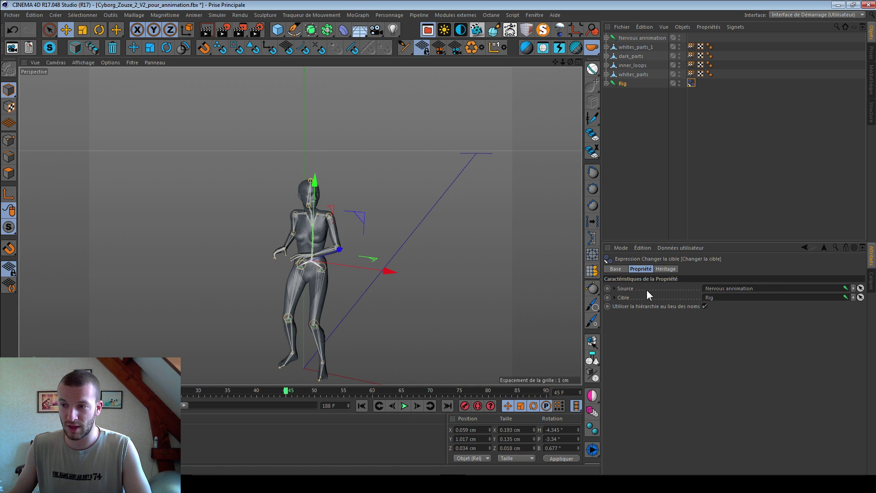
left_click(607, 287, "ctrl")
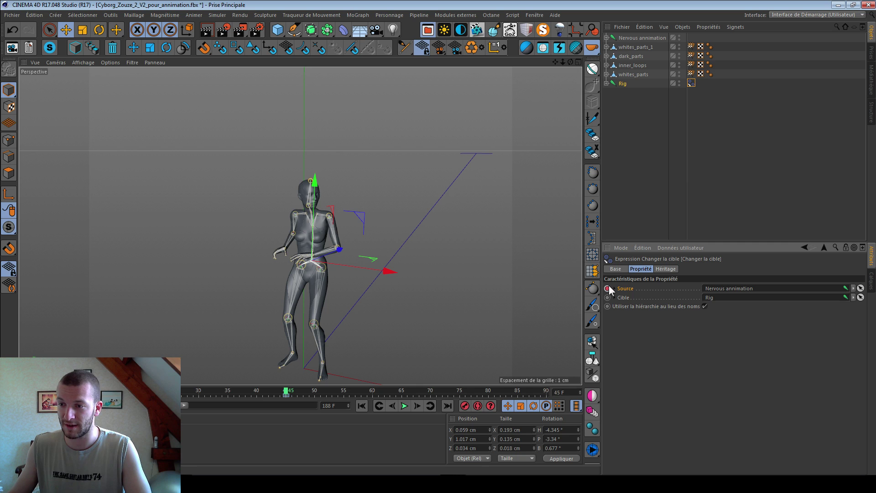
left_click(417, 404)
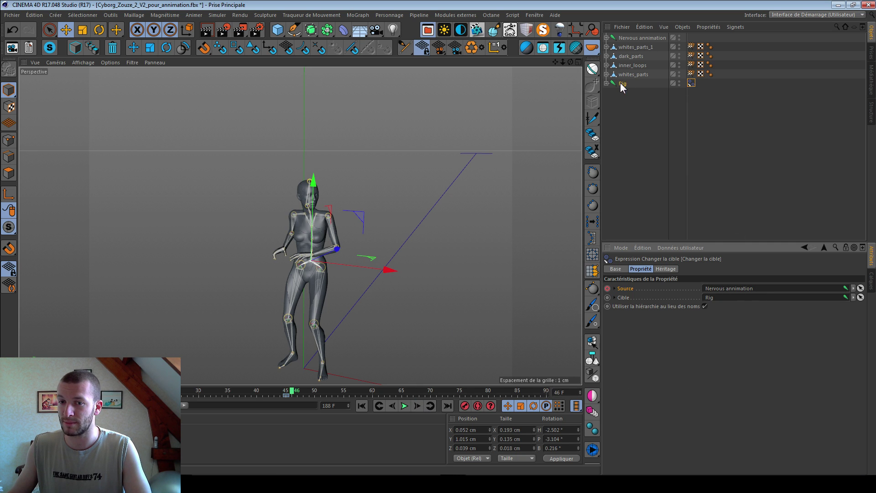
left_click_drag(620, 84, 724, 289)
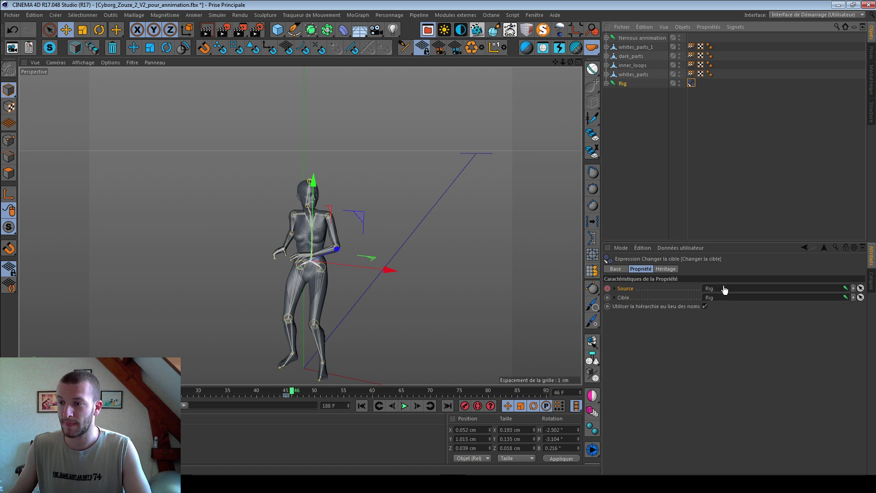
left_click(607, 288, "ctrl")
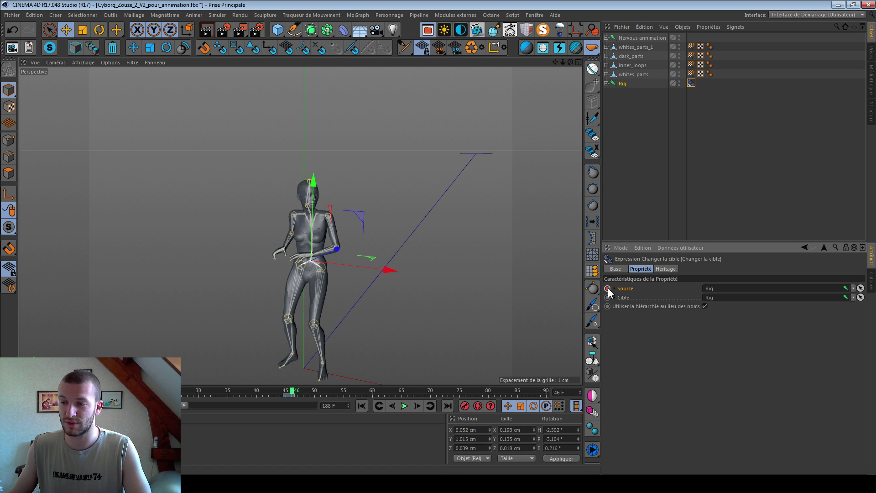
- Replay from the start and scrub frames to check the source switch
left_click(361, 405)
left_click(405, 405)
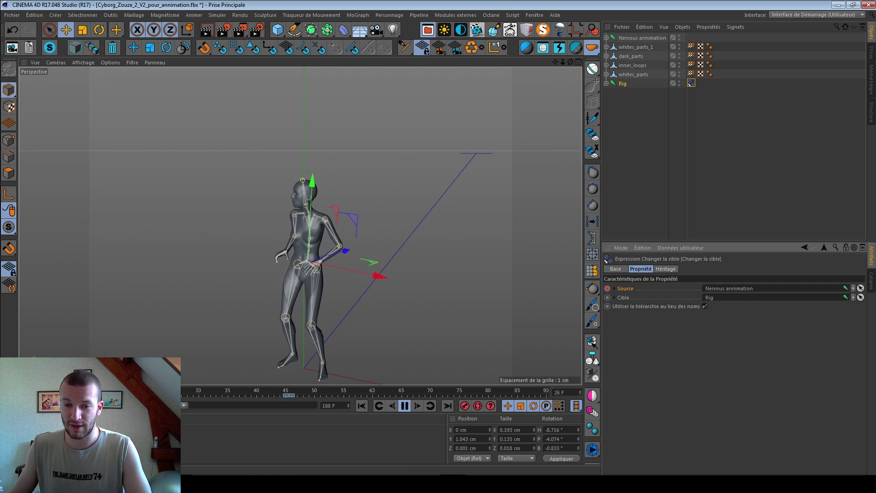
left_click(404, 406)
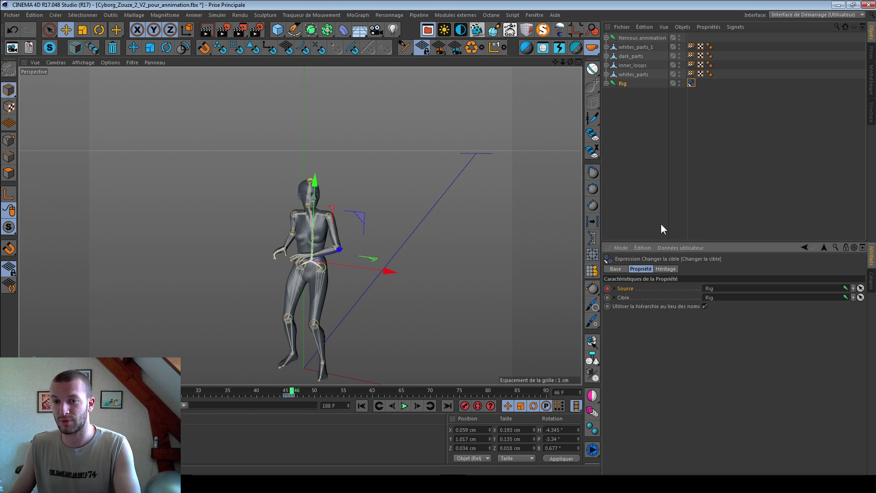
left_click(393, 406)
left_click(393, 406)
left_click(393, 406)
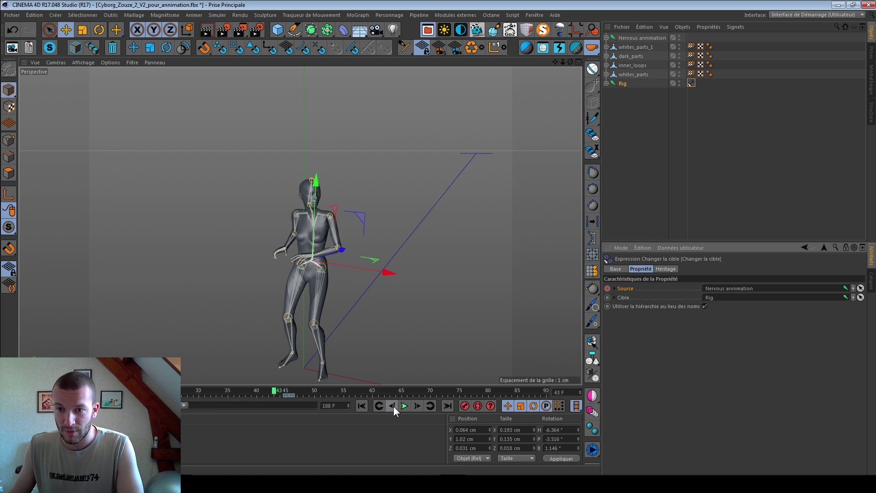
left_click(393, 406)
left_click(393, 406)
left_click_drag(256, 391, 546, 391)
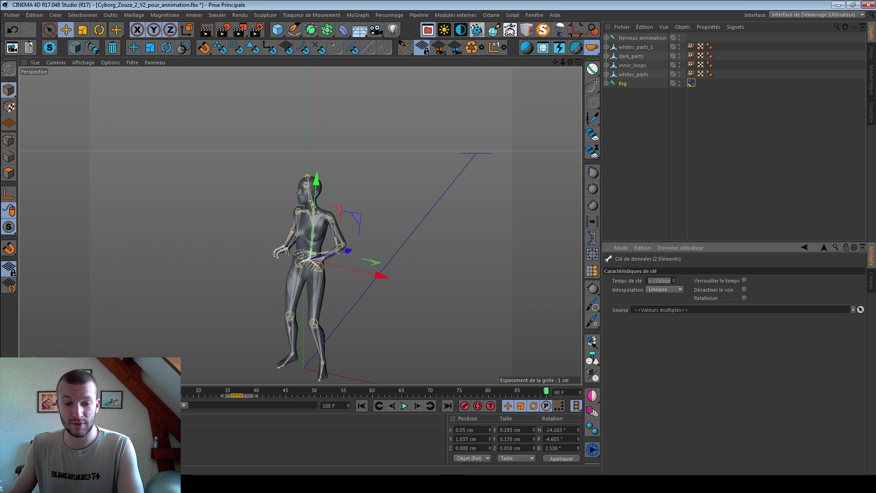
left_click_drag(381, 260, 300, 218, "alt")
- Scroll up the Facebook photo post of the rendered cyborg head sculpt
scroll(374, 251, "up", 5)
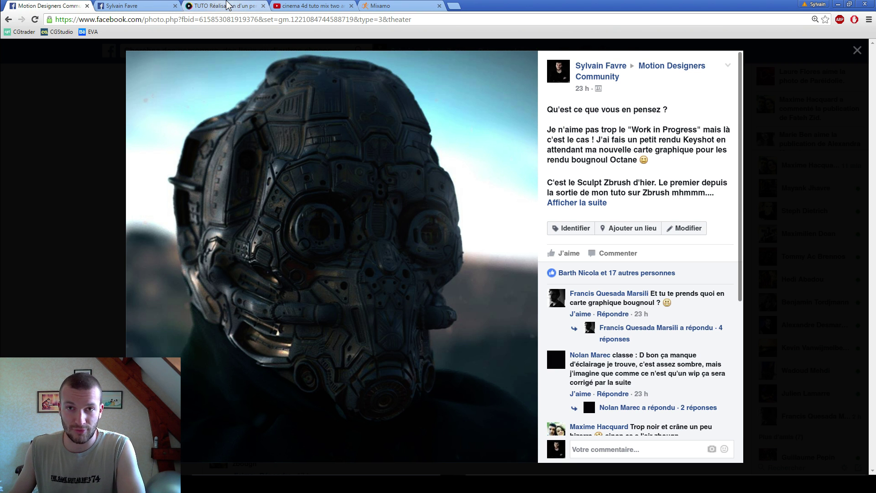
- View the tuto.com course page priced 59,00 €, then go to the Facebook profile page
left_click(227, 5)
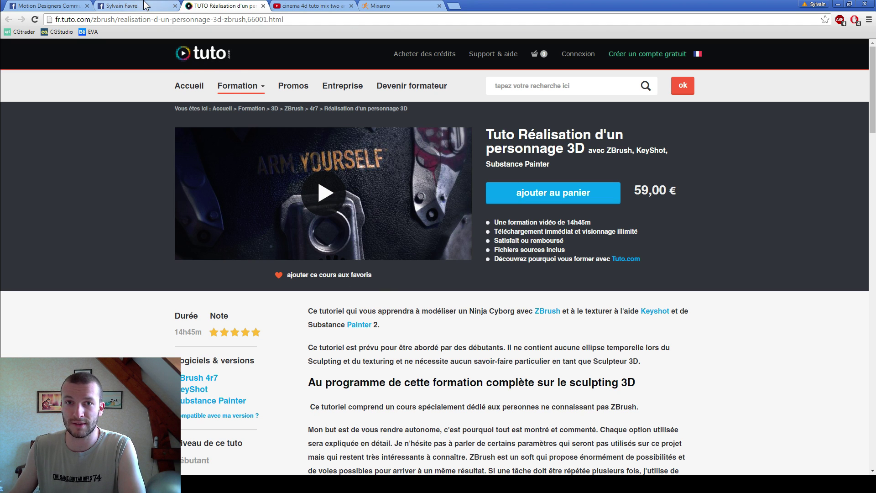
left_click(670, 190)
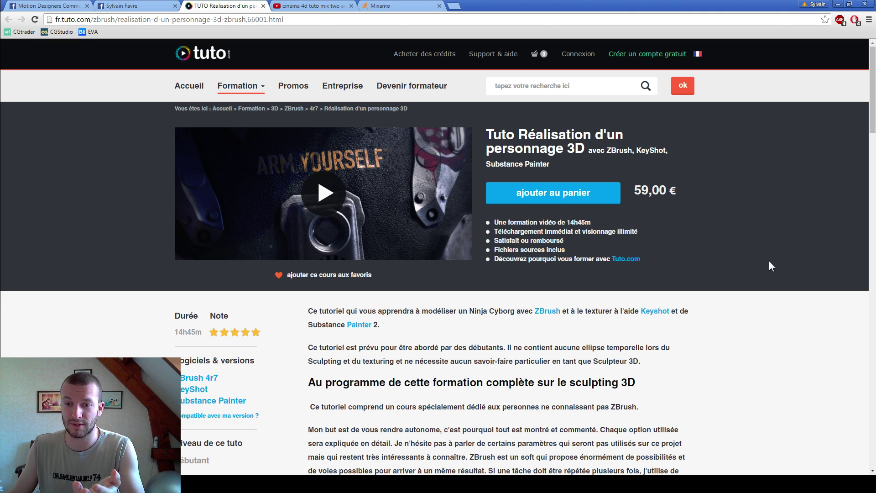
left_click(130, 6)
- Go back to the Motion Designers Community tab showing the cyborg head photo post
scroll(394, 194, "up", 5)
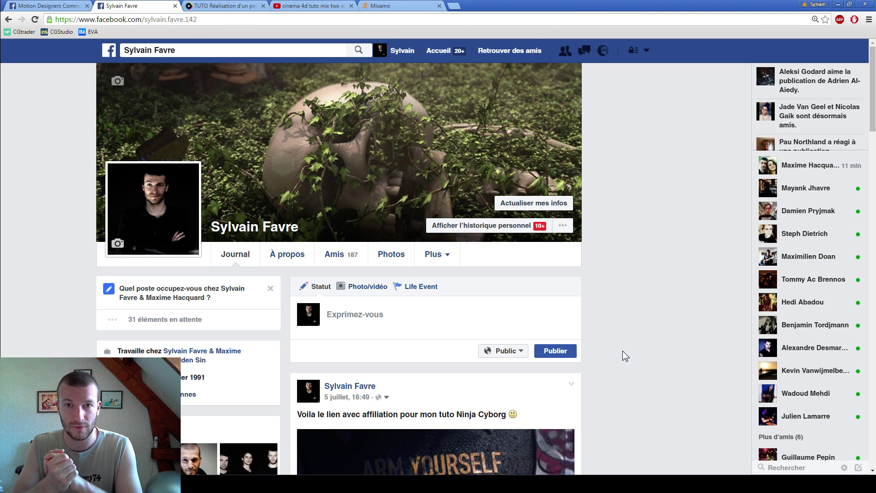
left_click(43, 6)
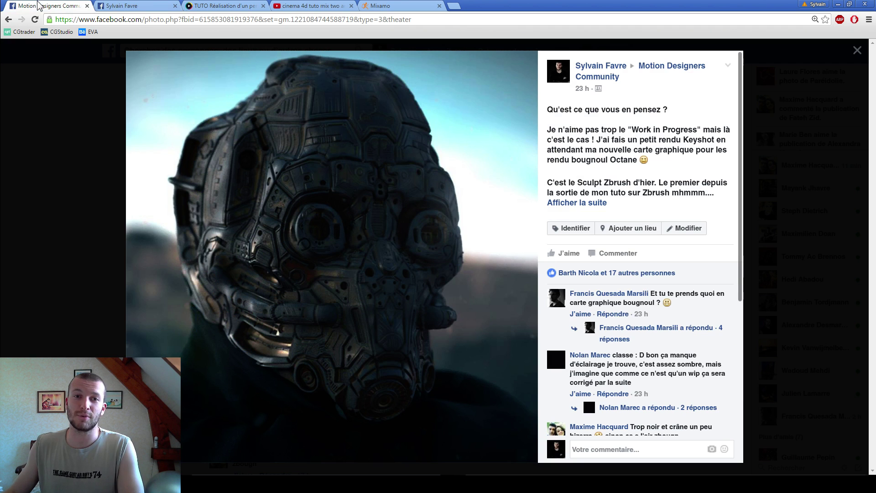
- Close the head photo and scroll the group feed to the full-body cyborg post's comments
left_click(75, 121)
scroll(344, 269, "up", 15)
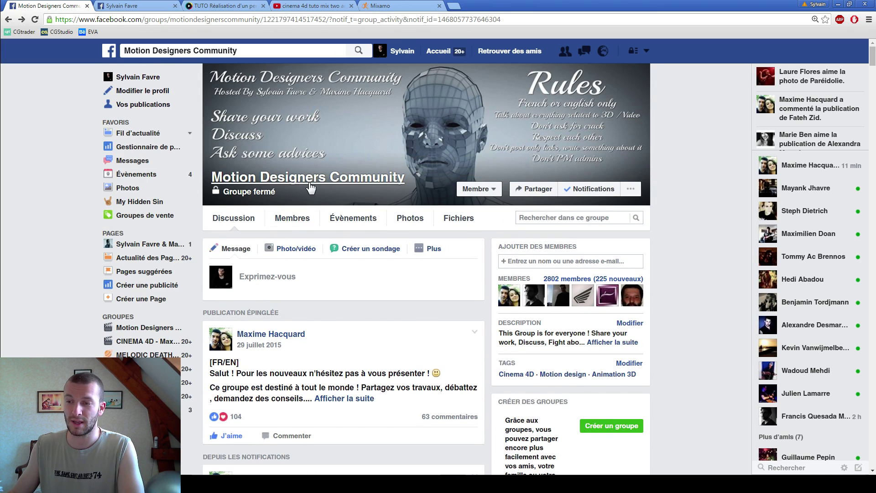
scroll(351, 368, "down", 12)
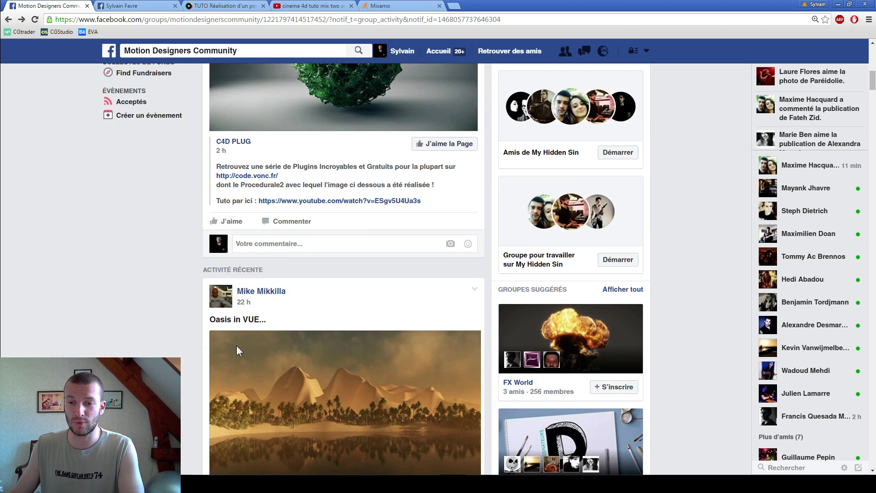
scroll(141, 331, "down", 8)
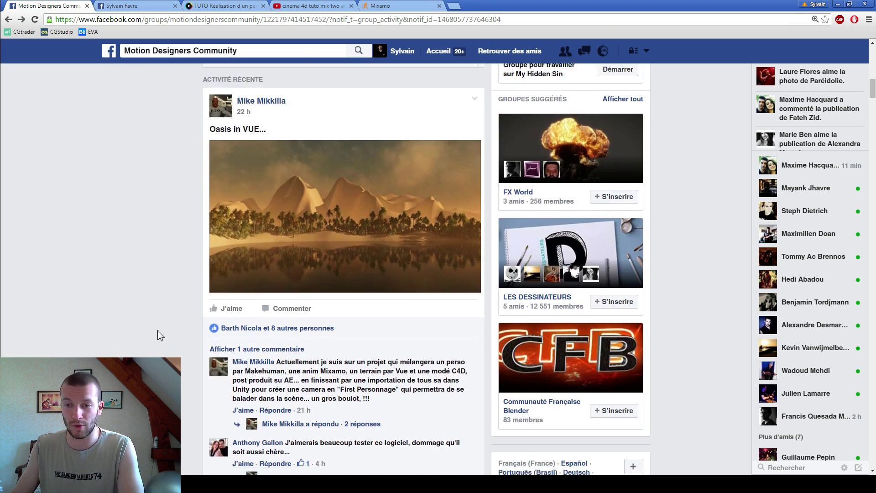
scroll(157, 322, "down", 5)
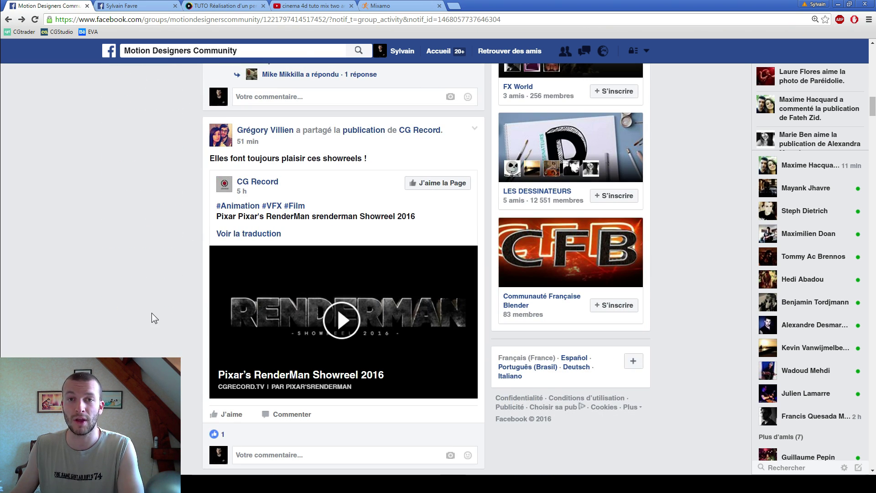
scroll(157, 314, "down", 5)
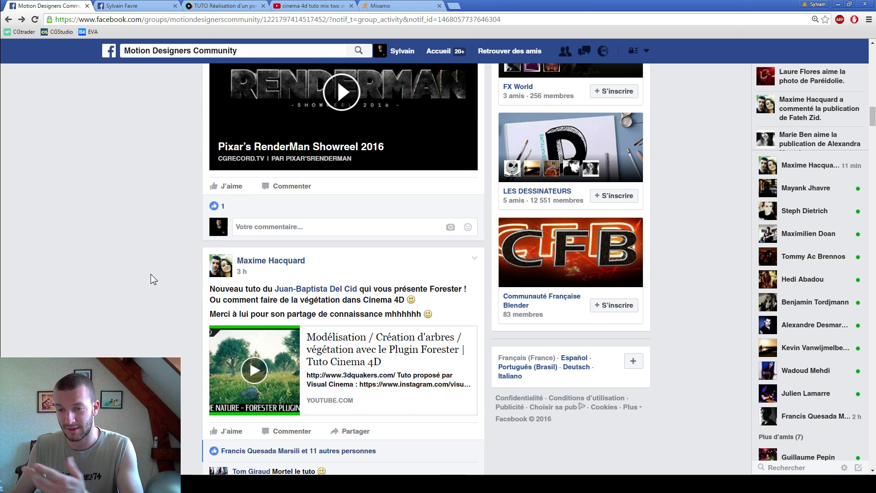
scroll(158, 296, "down", 5)
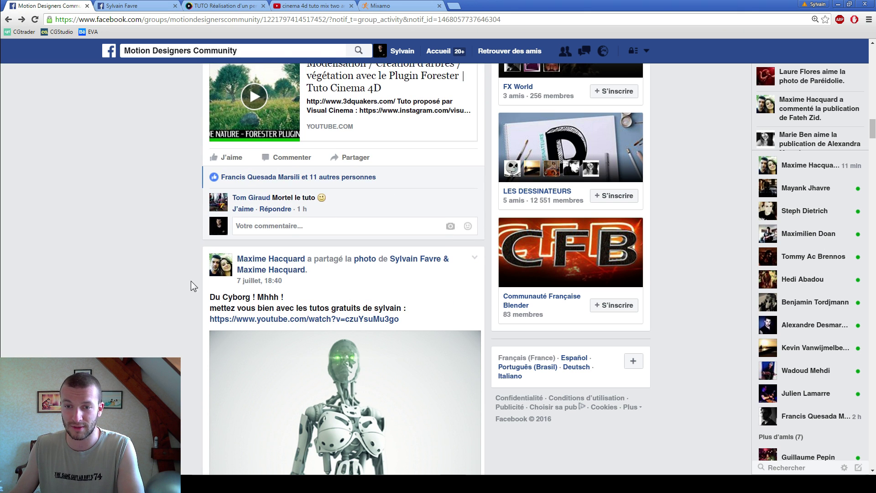
scroll(164, 285, "down", 5)
scroll(165, 286, "down", 2)
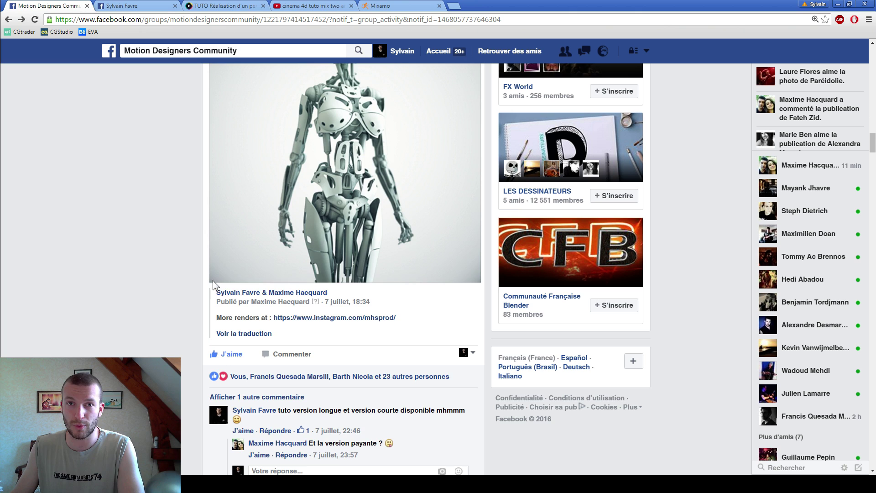
scroll(328, 347, "down", 5)
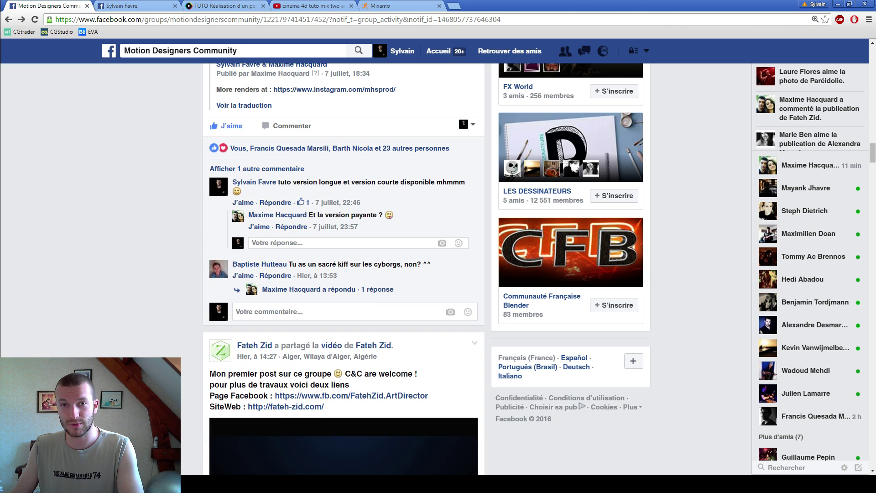